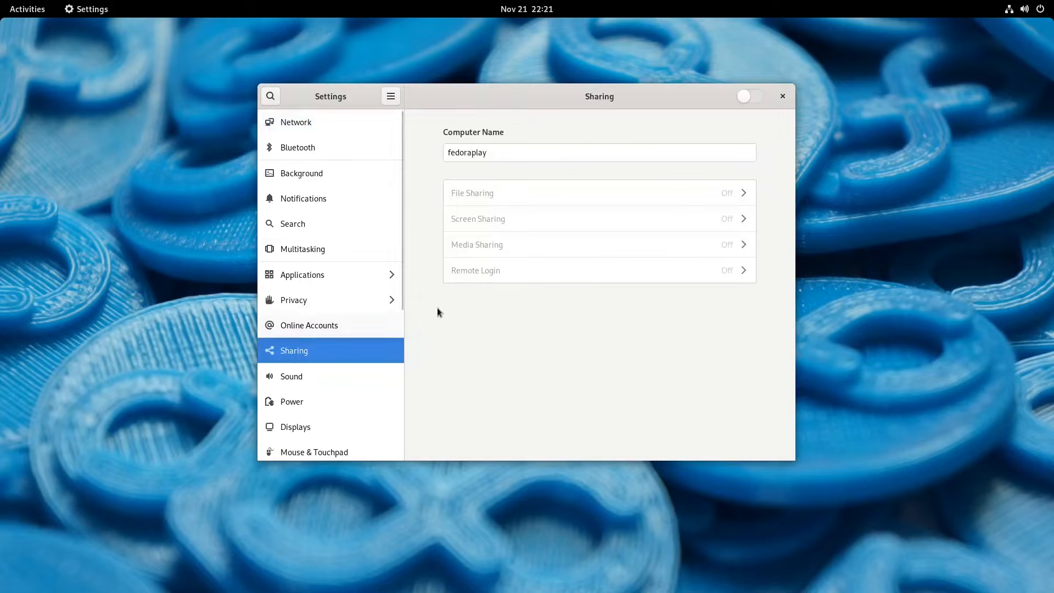
# Step: Enable sharing on the Fedora computer and turn on screen sharing that allows control of the screen and requires a password, entering the access password
pyautogui.click(757, 96)
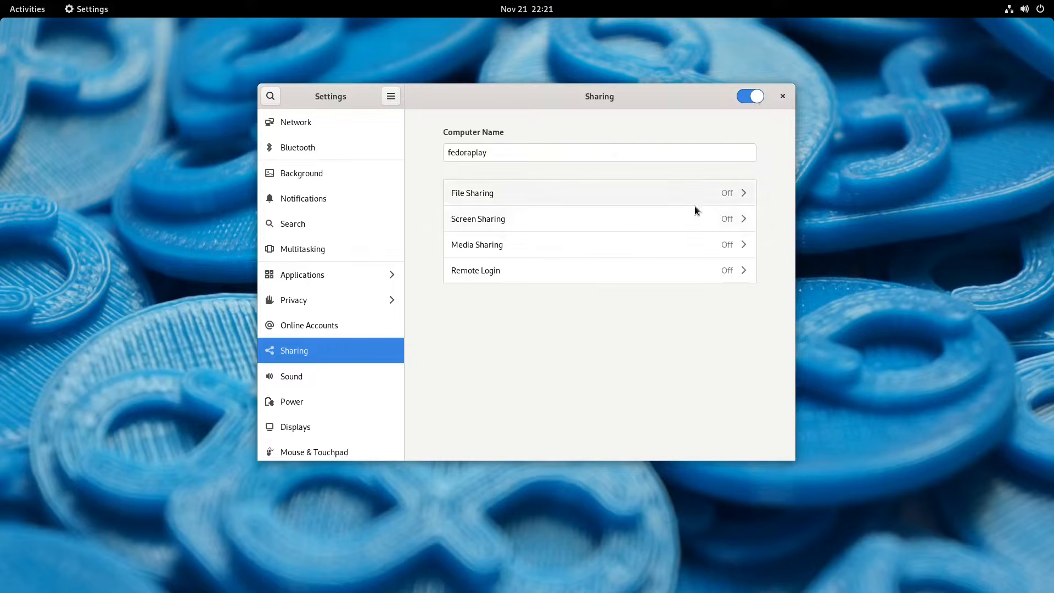
pyautogui.click(693, 226)
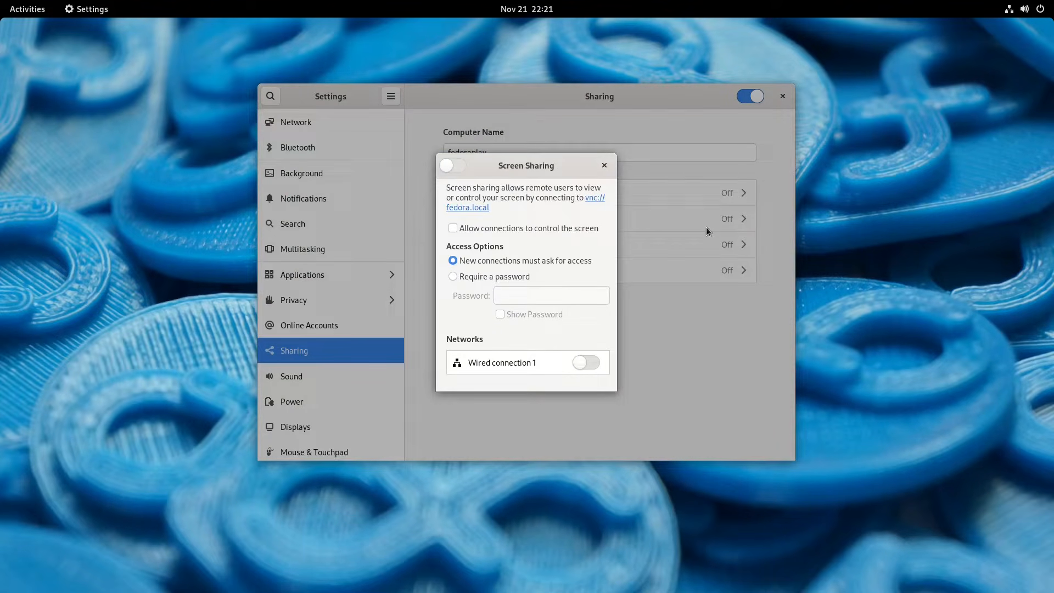
pyautogui.click(584, 227)
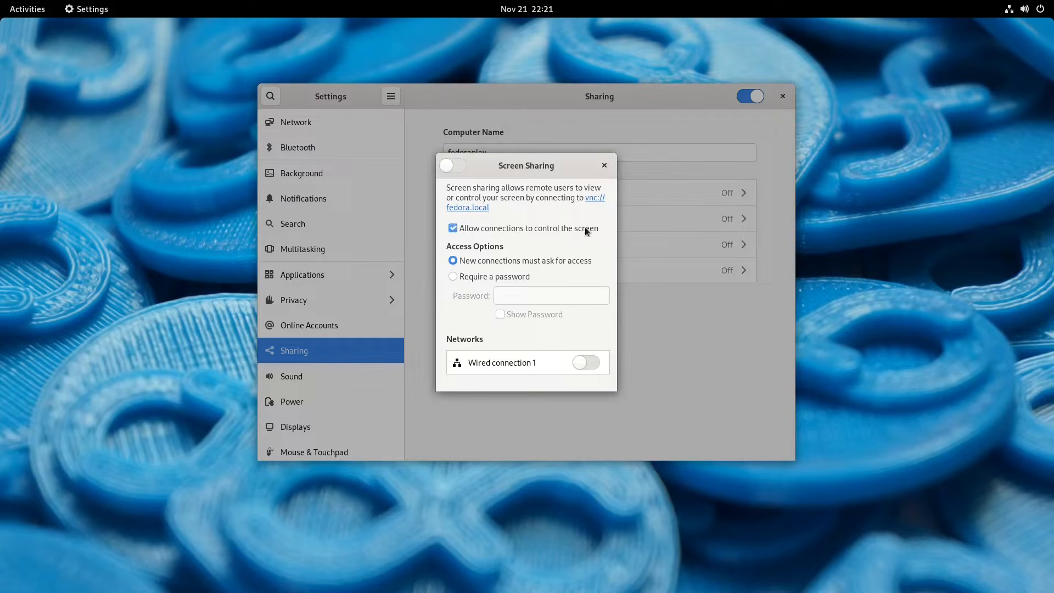
pyautogui.click(518, 277)
pyautogui.click(518, 296)
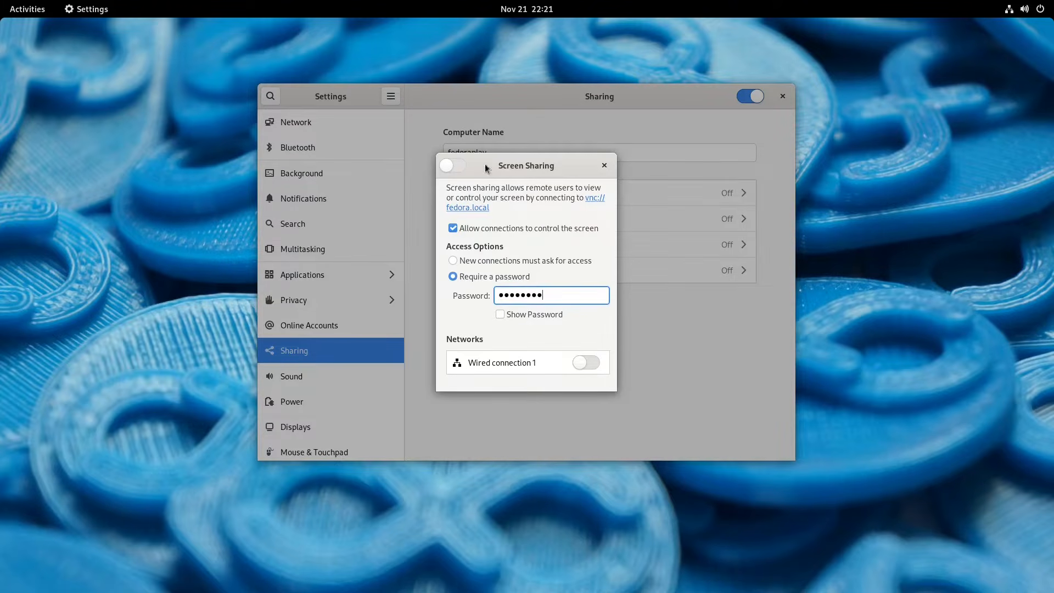
pyautogui.click(452, 166)
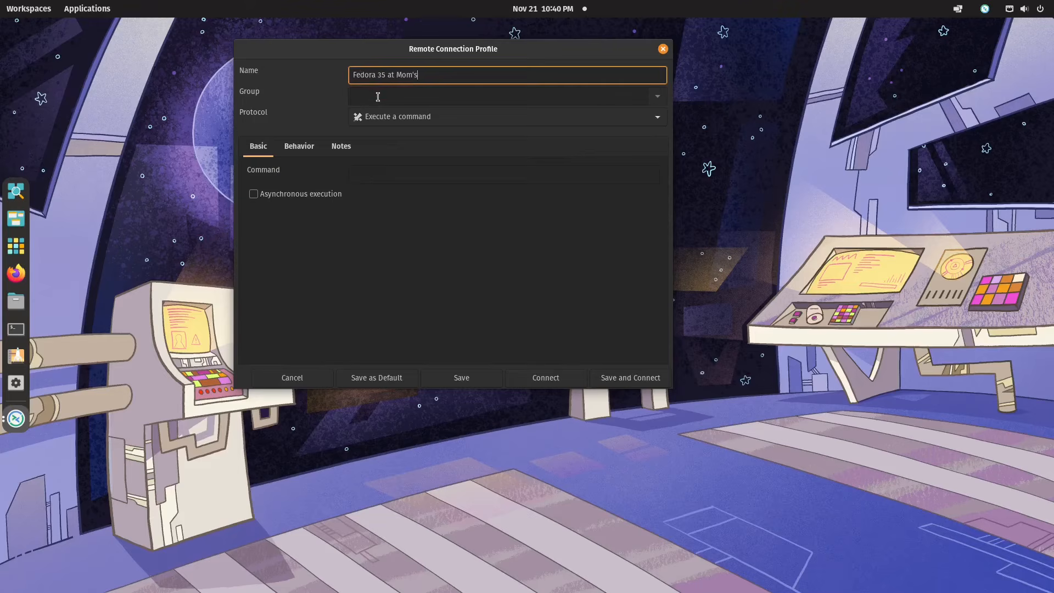
# Step: Set the Remmina profile to group Mom, Remmina VNC plugin for GNOME and KVM, server 192.168.122.134, enter the VNC password, and open the SSH tunnel settings
pyautogui.click(377, 96)
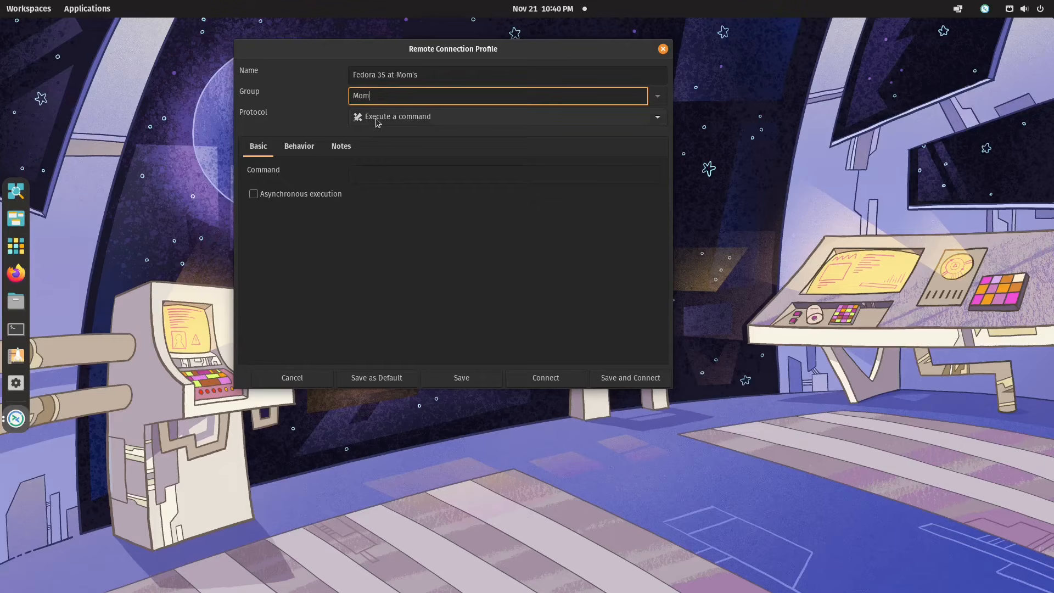
pyautogui.click(377, 120)
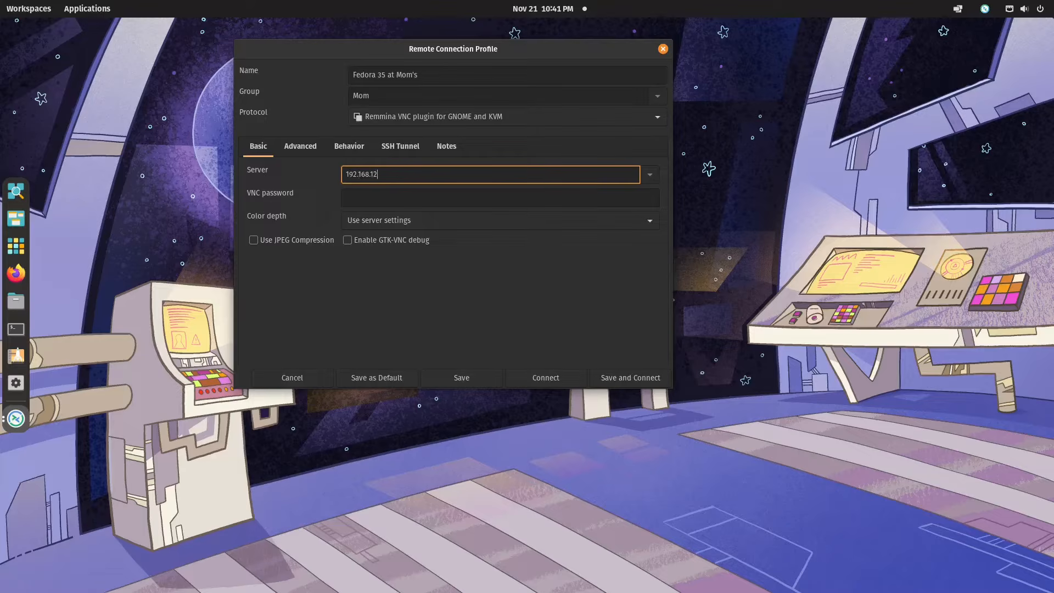
pyautogui.press('Tab')
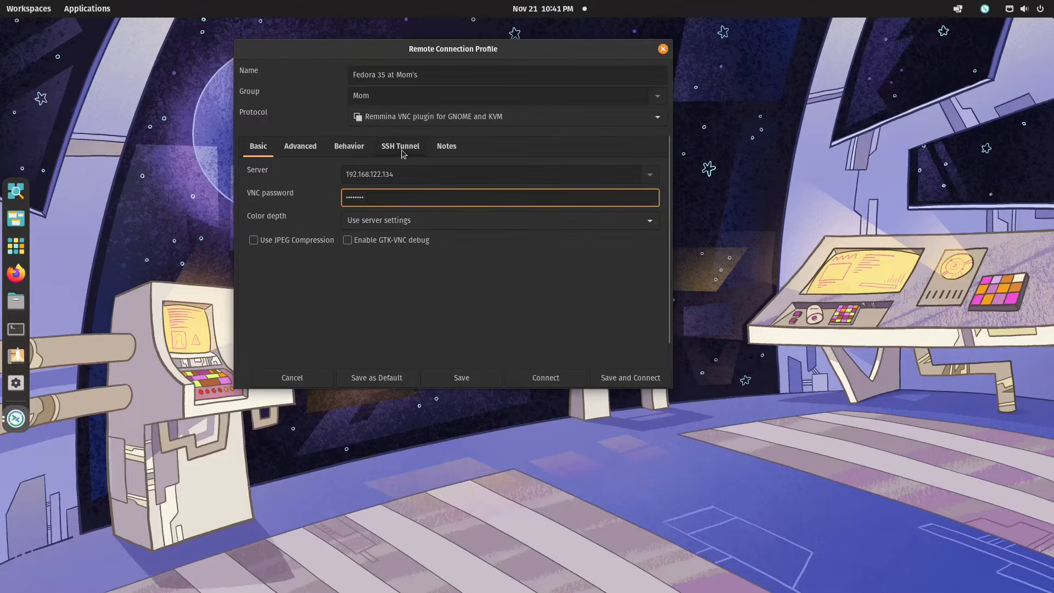
pyautogui.click(401, 147)
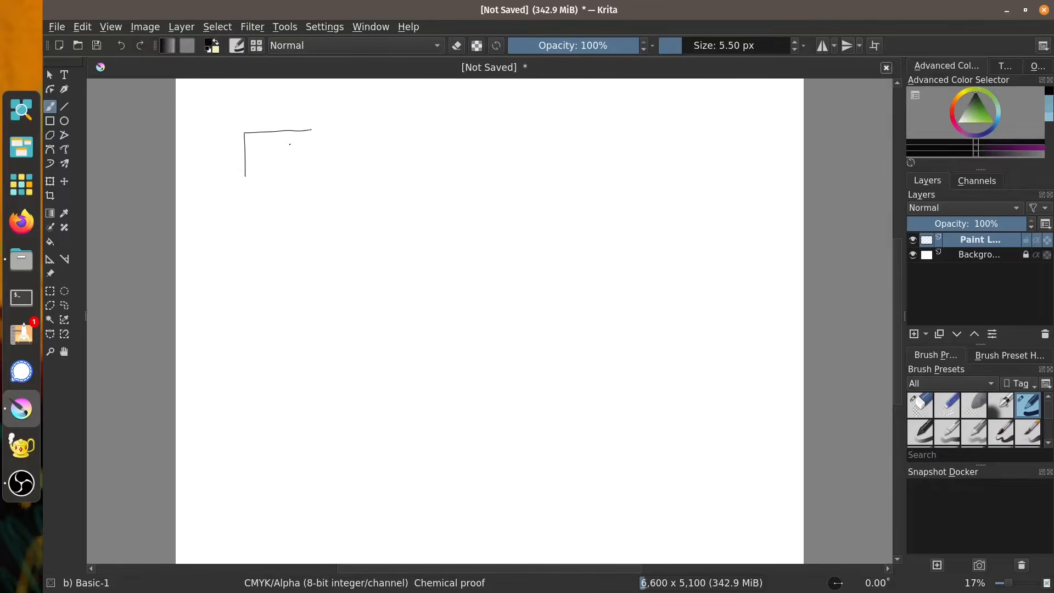
pyautogui.moveTo(238, 190); pyautogui.dragTo(318, 190)
pyautogui.moveTo(317, 116); pyautogui.dragTo(298, 126)
pyautogui.moveTo(650, 418)
pyautogui.mouseDown()
pyautogui.moveTo(651, 451)
pyautogui.moveTo(708, 417)
pyautogui.mouseUp()
pyautogui.moveTo(709, 397); pyautogui.dragTo(693, 413)
pyautogui.click(1001, 432)
pyautogui.moveTo(401, 365)
pyautogui.mouseDown()
pyautogui.moveTo(358, 332)
pyautogui.moveTo(399, 307)
pyautogui.mouseUp()
pyautogui.click(1028, 405)
pyautogui.moveTo(320, 182); pyautogui.dragTo(409, 240)
pyautogui.moveTo(320, 190); pyautogui.dragTo(399, 242)
pyautogui.moveTo(651, 465); pyautogui.dragTo(581, 379)
pyautogui.moveTo(648, 472)
pyautogui.mouseDown()
pyautogui.moveTo(575, 383)
pyautogui.moveTo(605, 403)
pyautogui.mouseUp()
pyautogui.moveTo(315, 249)
pyautogui.mouseDown()
pyautogui.moveTo(329, 247)
pyautogui.moveTo(299, 270)
pyautogui.mouseUp()
pyautogui.moveTo(356, 236); pyautogui.dragTo(372, 217)
pyautogui.moveTo(621, 419); pyautogui.dragTo(614, 428)
pyautogui.moveTo(614, 421); pyautogui.dragTo(621, 430)
pyautogui.moveTo(405, 249); pyautogui.dragTo(411, 255)
pyautogui.moveTo(425, 268); pyautogui.dragTo(431, 275)
pyautogui.moveTo(441, 287); pyautogui.dragTo(448, 293)
pyautogui.moveTo(463, 306); pyautogui.dragTo(471, 314)
pyautogui.moveTo(493, 334); pyautogui.dragTo(501, 340)
pyautogui.moveTo(414, 244); pyautogui.dragTo(420, 250)
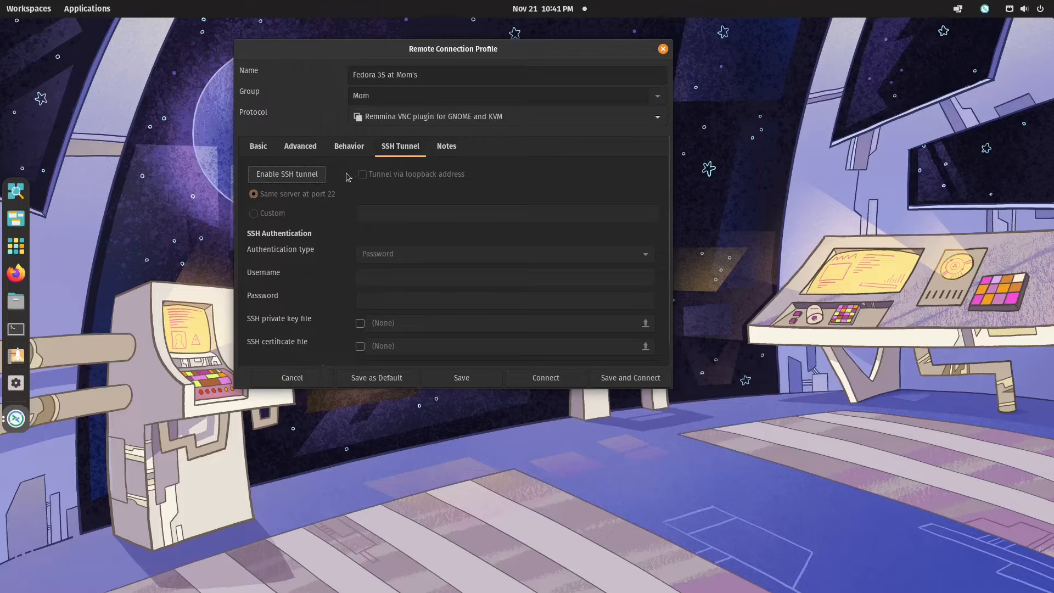
# Step: Try an SSH tunnel with a custom server, SSH identity file authentication and the login username, and switch the tunnel back off
pyautogui.click(311, 180)
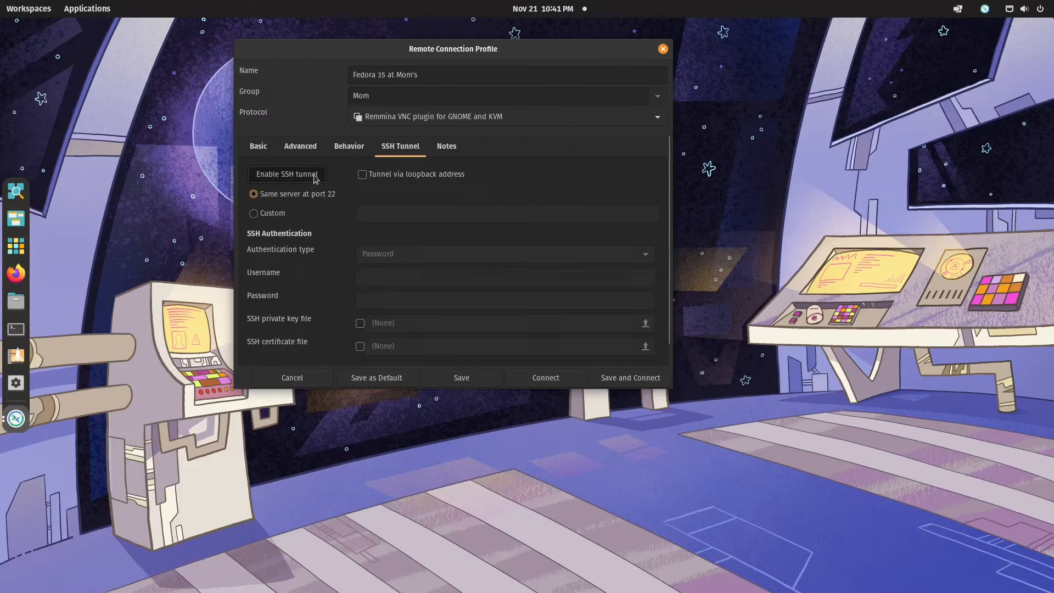
pyautogui.click(272, 216)
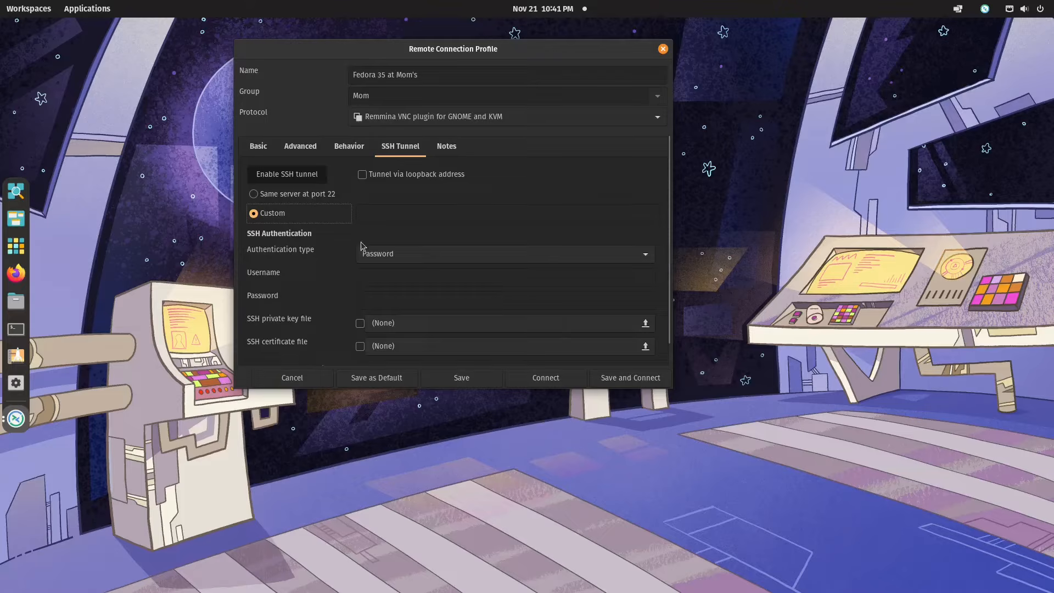
pyautogui.click(313, 196)
pyautogui.click(290, 214)
pyautogui.click(366, 261)
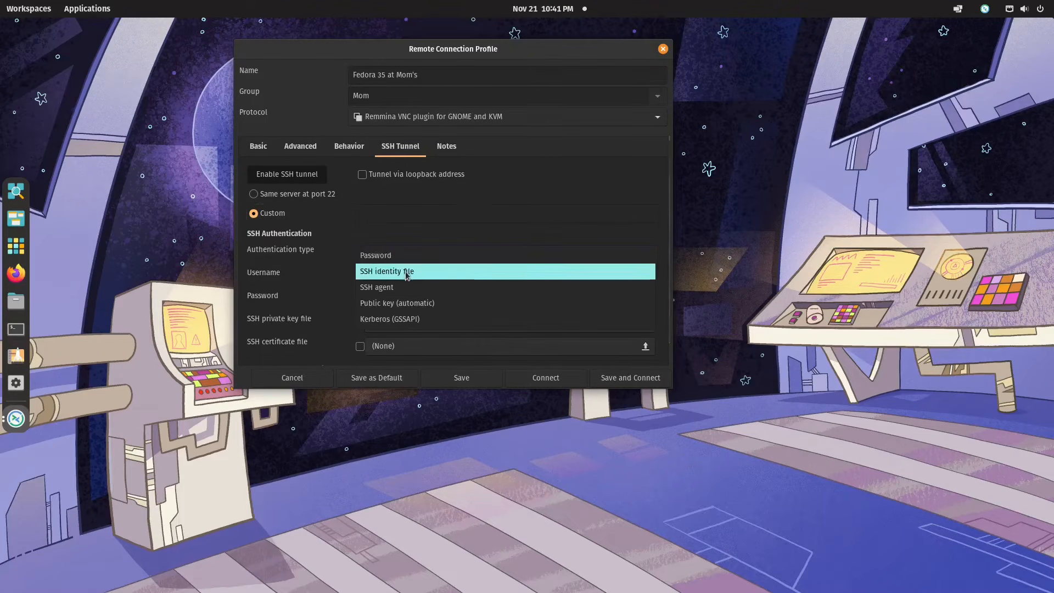
pyautogui.click(431, 272)
pyautogui.click(429, 278)
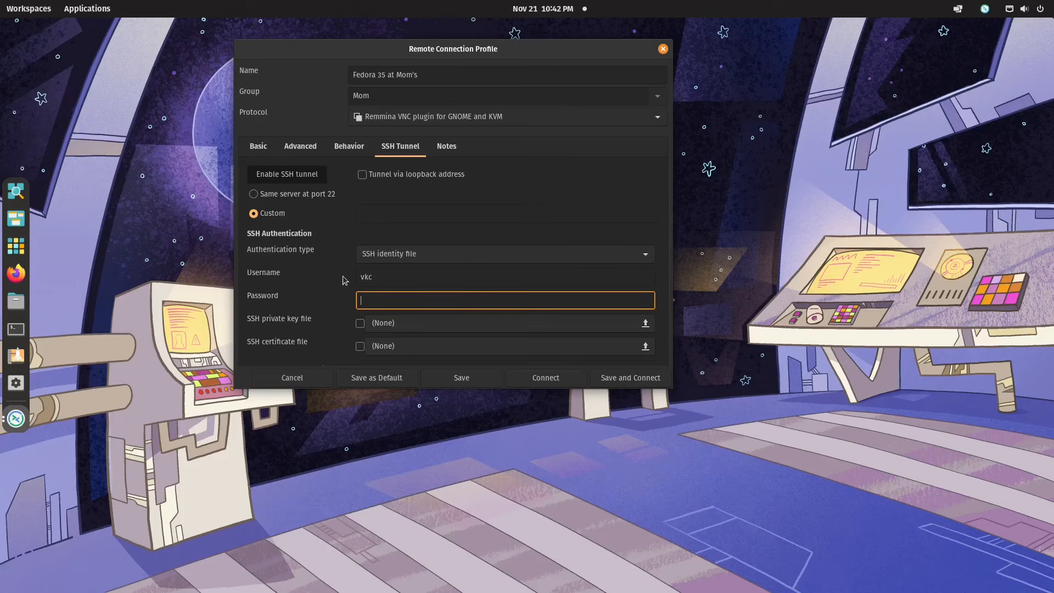
pyautogui.click(307, 174)
pyautogui.click(263, 151)
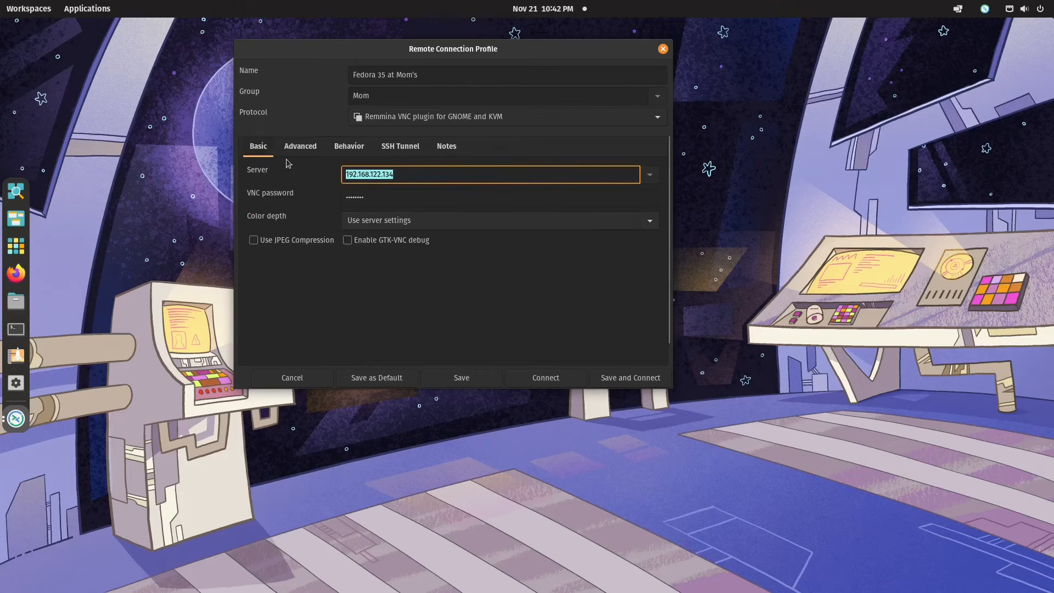
pyautogui.click(604, 378)
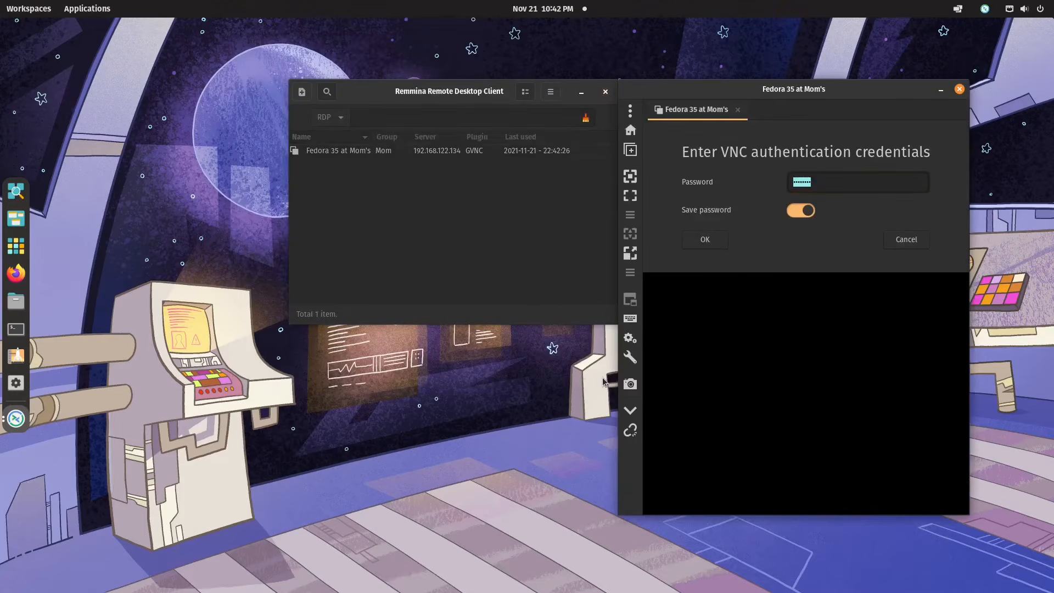
pyautogui.click(720, 241)
pyautogui.doubleClick(744, 94)
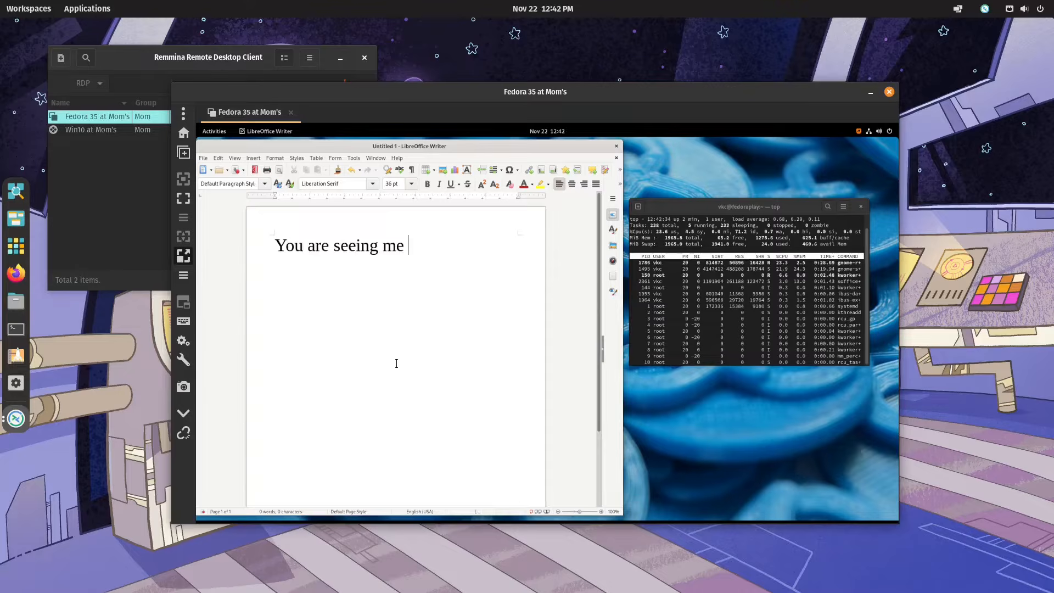
pyautogui.write('type')
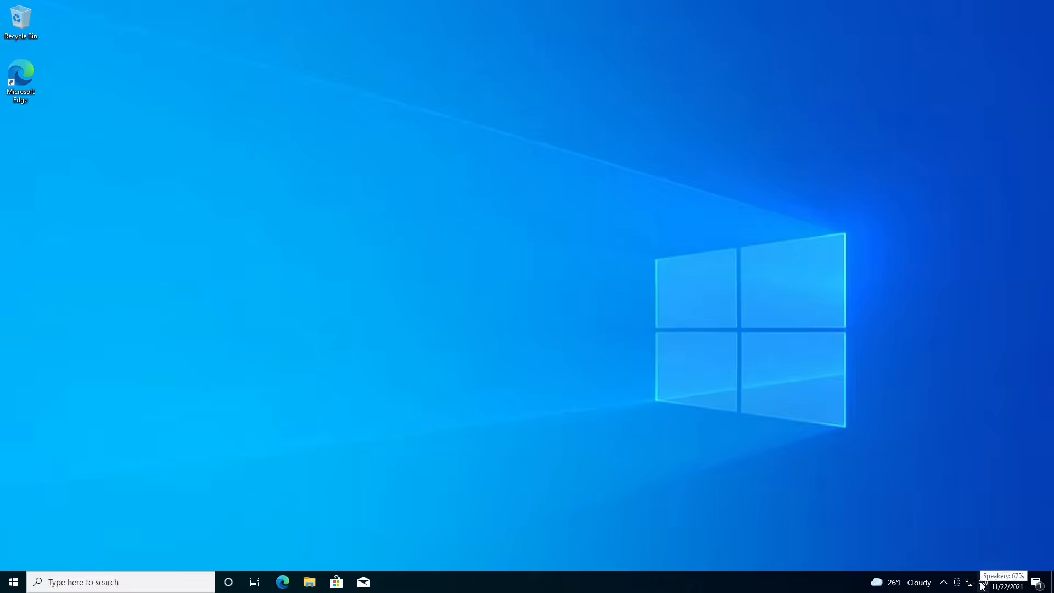
# Step: Switch to the Windows 10 computer and examine the Ethernet connection's properties in the network settings
pyautogui.rightClick(975, 585)
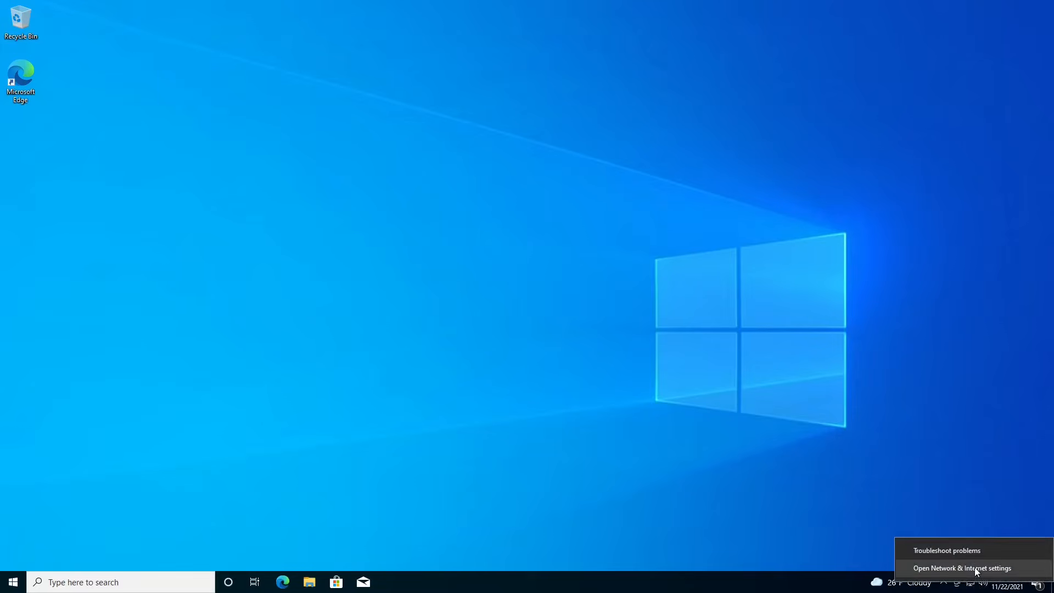
pyautogui.click(972, 567)
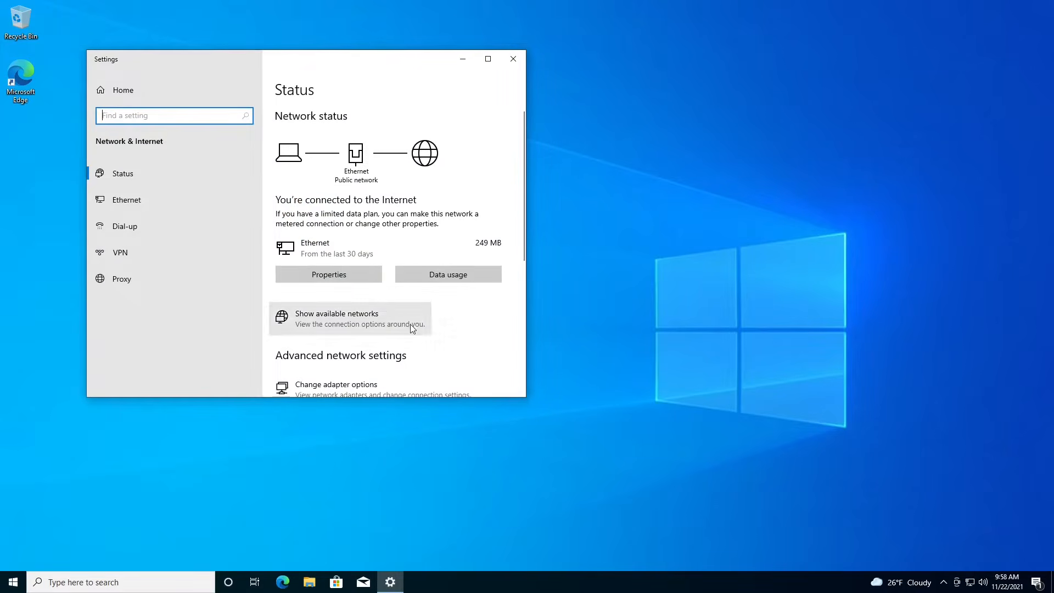
pyautogui.click(356, 275)
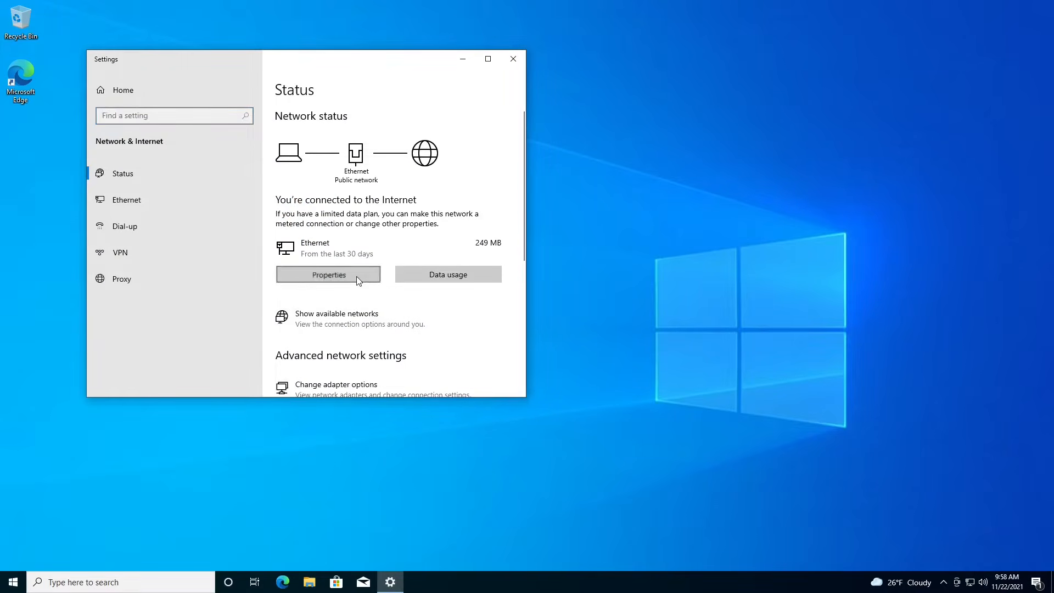
pyautogui.scroll(-5, 342, 288)
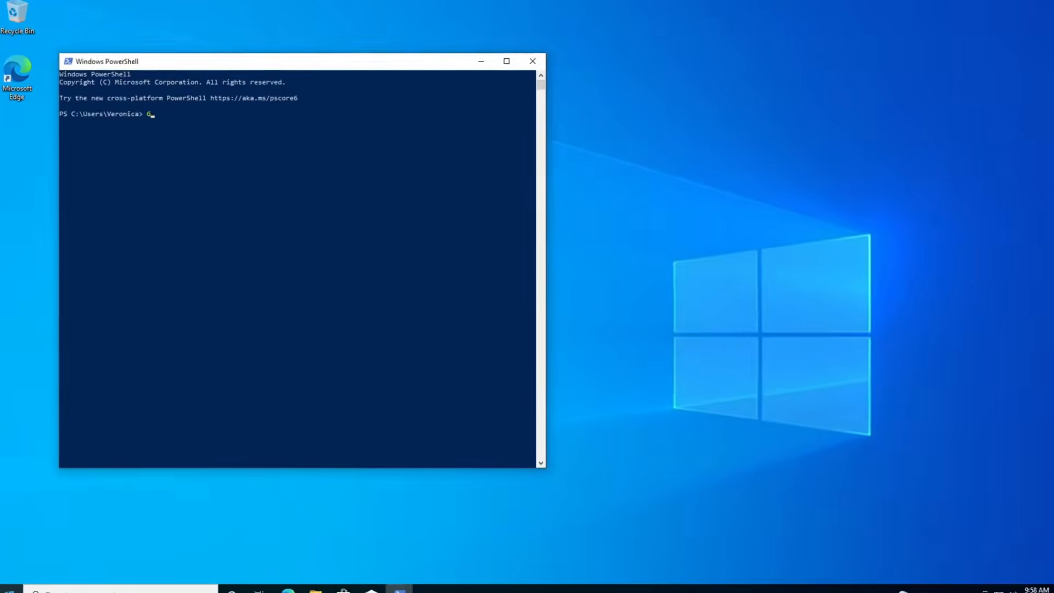
# Step: Run Get-NetIPAddress in Windows PowerShell and examine the Ethernet interface's IPv4 address
pyautogui.write('et-NetIPAddress')
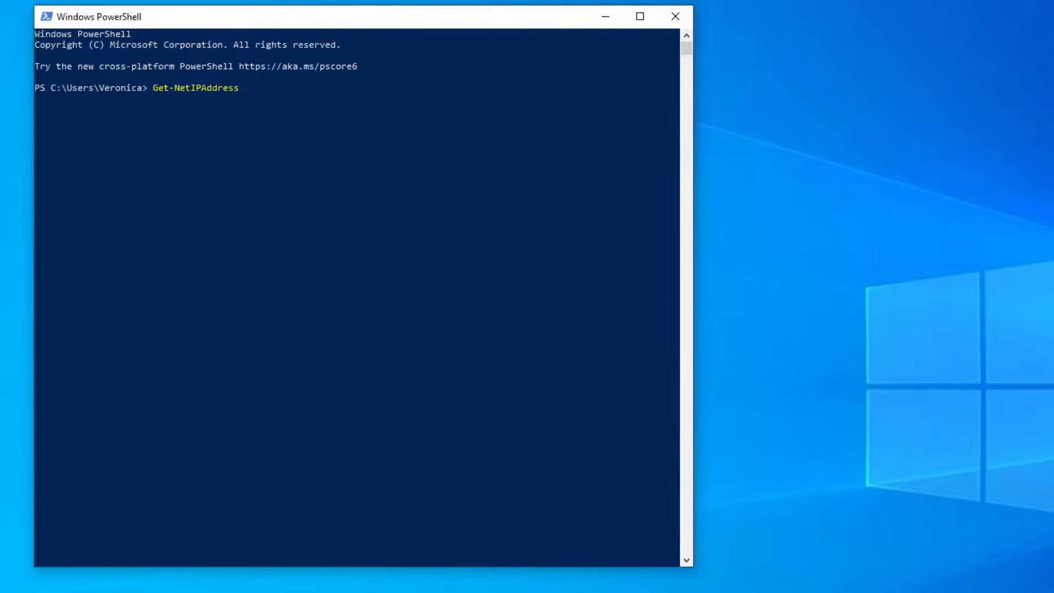
pyautogui.press('Return')
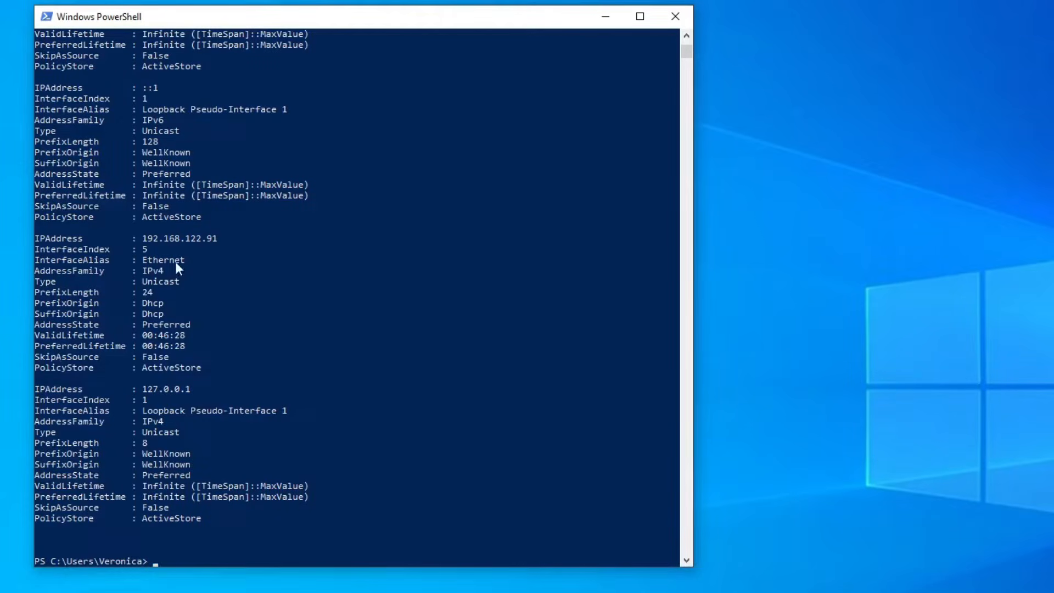
pyautogui.click(143, 238)
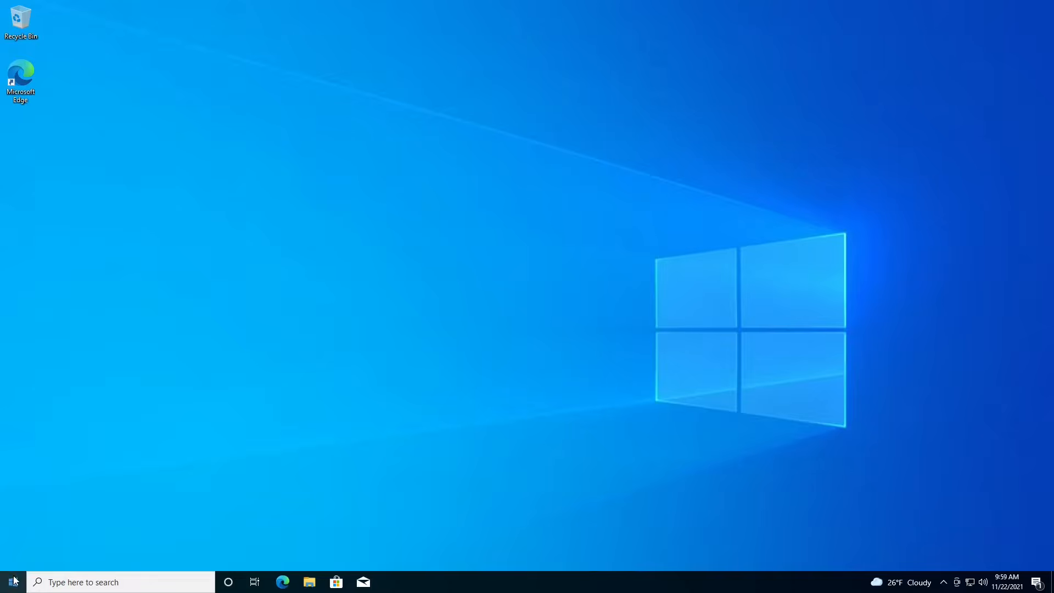
# Step: Search Windows for remote desktop settings, enable Remote Desktop on this PC and confirm the change
pyautogui.click(14, 581)
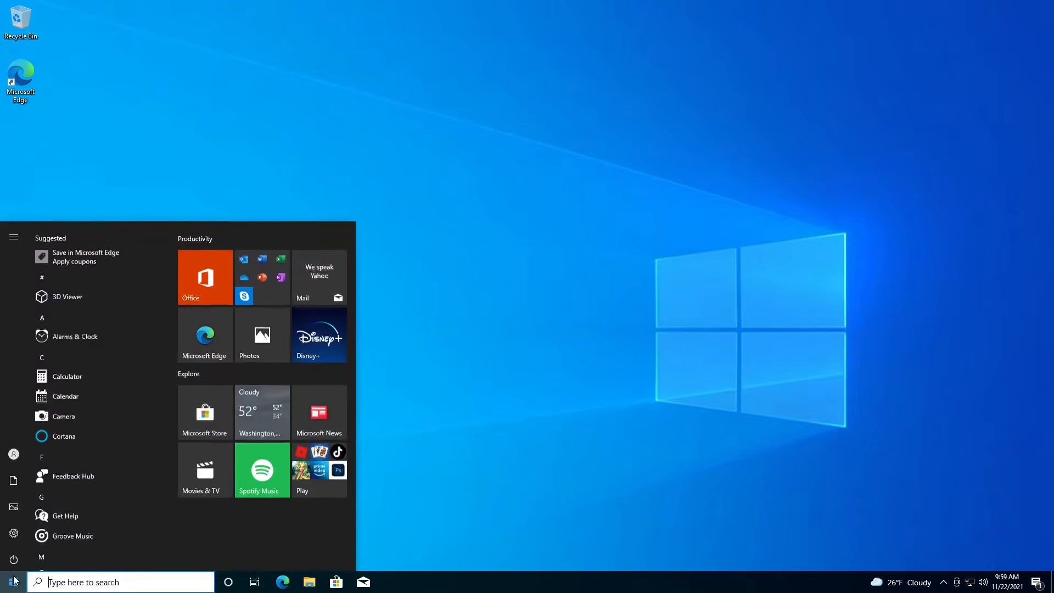
pyautogui.write('remote')
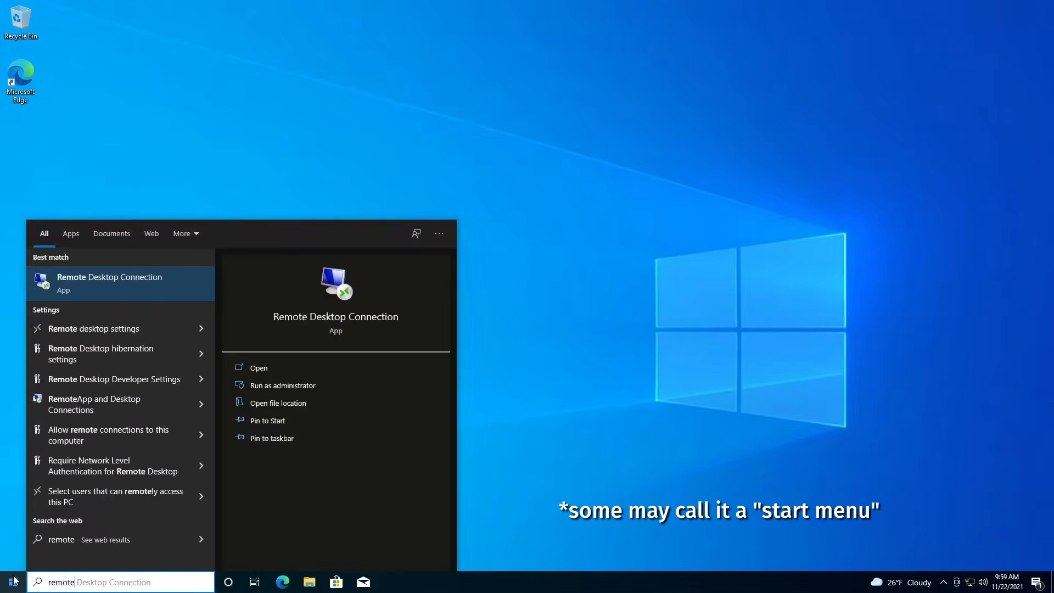
pyautogui.write(' desk')
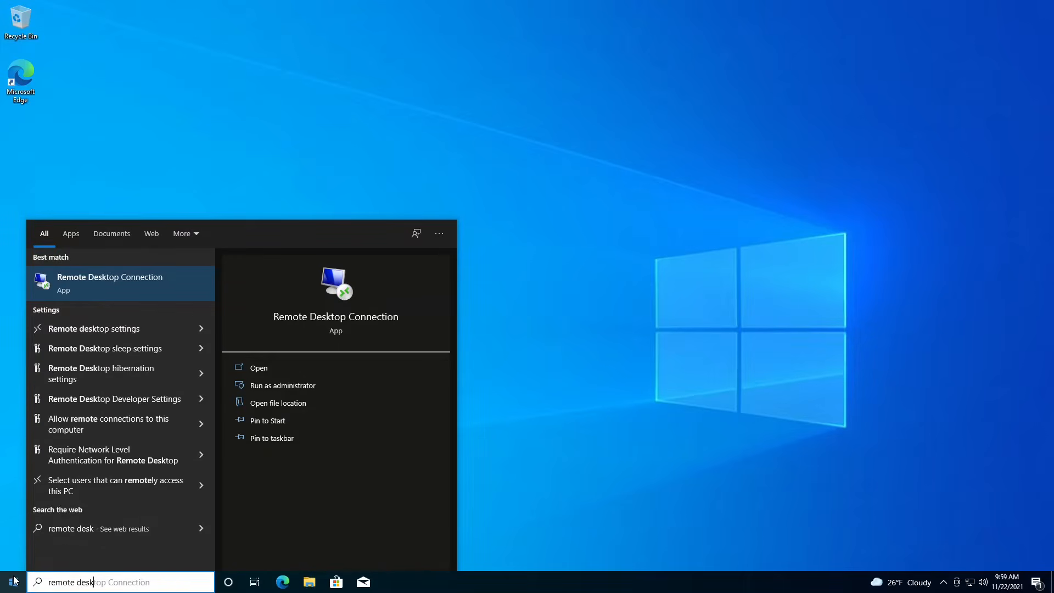
pyautogui.write('top settings')
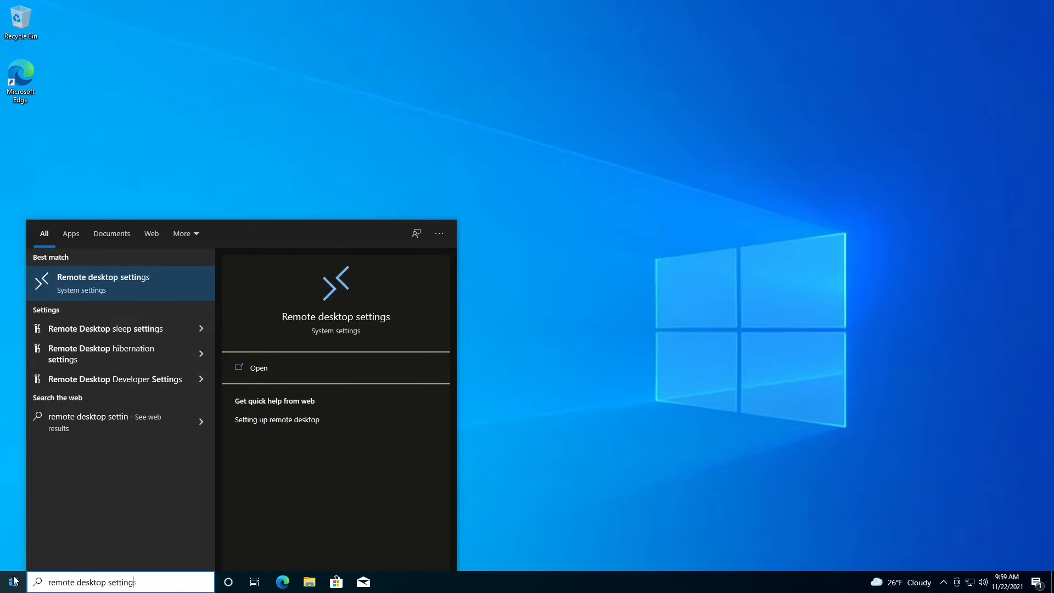
pyautogui.click(105, 281)
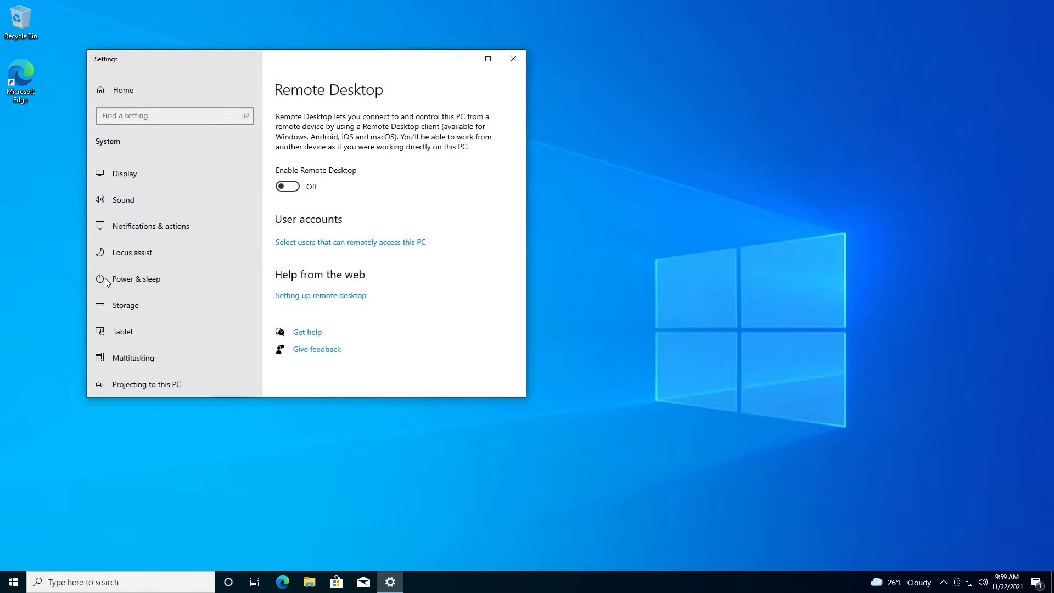
pyautogui.click(289, 187)
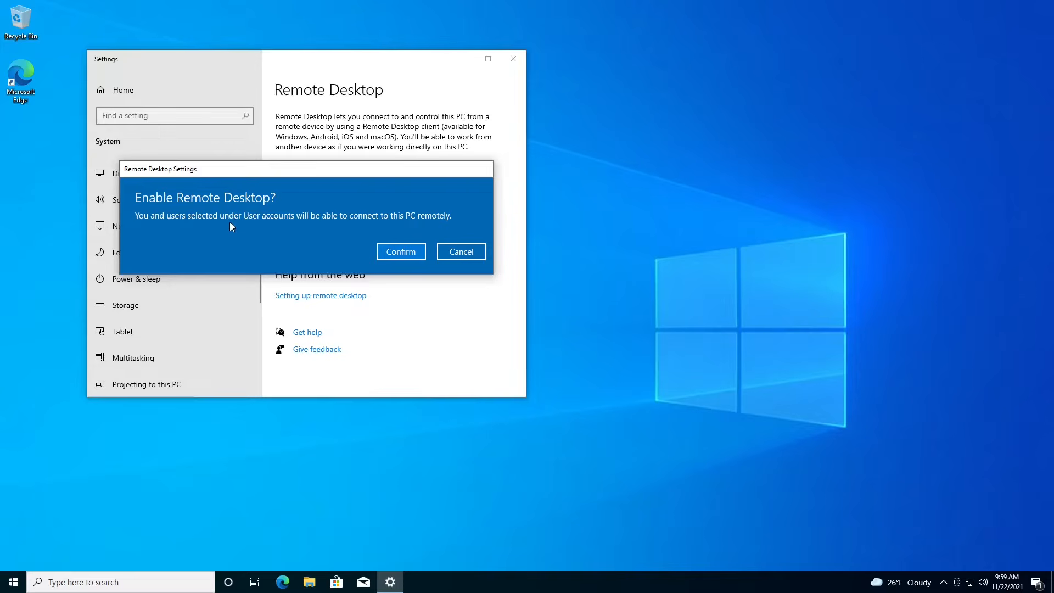
pyautogui.click(407, 256)
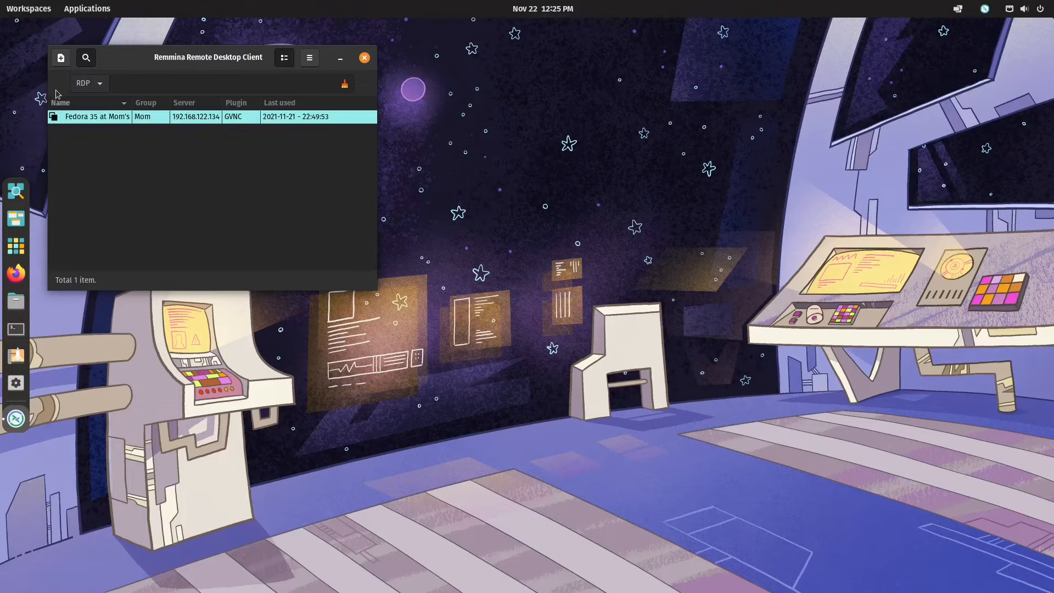
# Step: Switch to Remmina and create a new connection profile named Win10 at Mom's in the group Mom
pyautogui.click(61, 57)
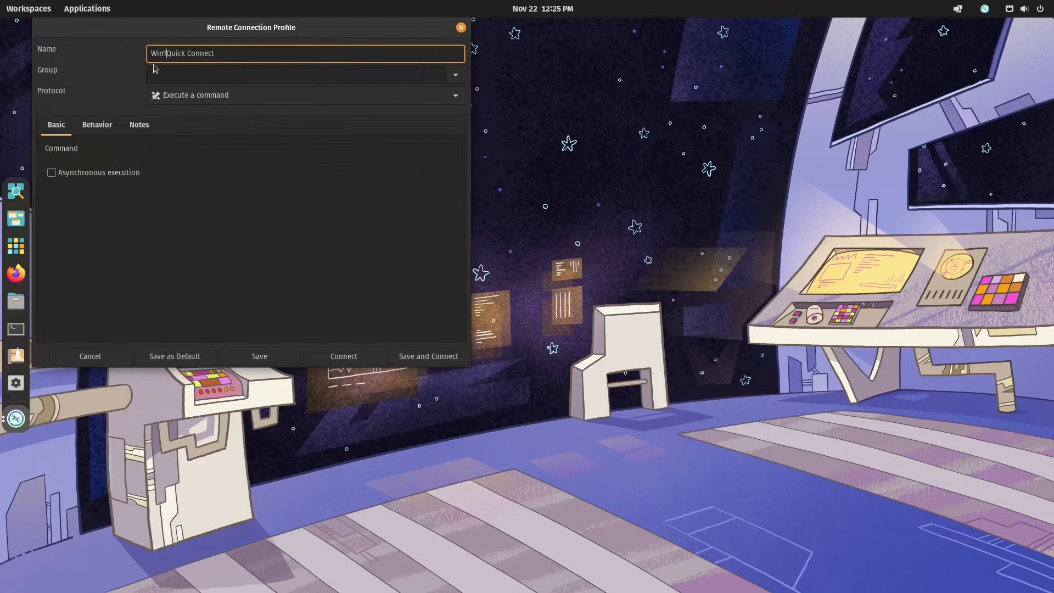
pyautogui.write("Win10 at Mom's")
pyautogui.hotkey('shift', 'End')
pyautogui.press('Delete')
pyautogui.click(154, 68)
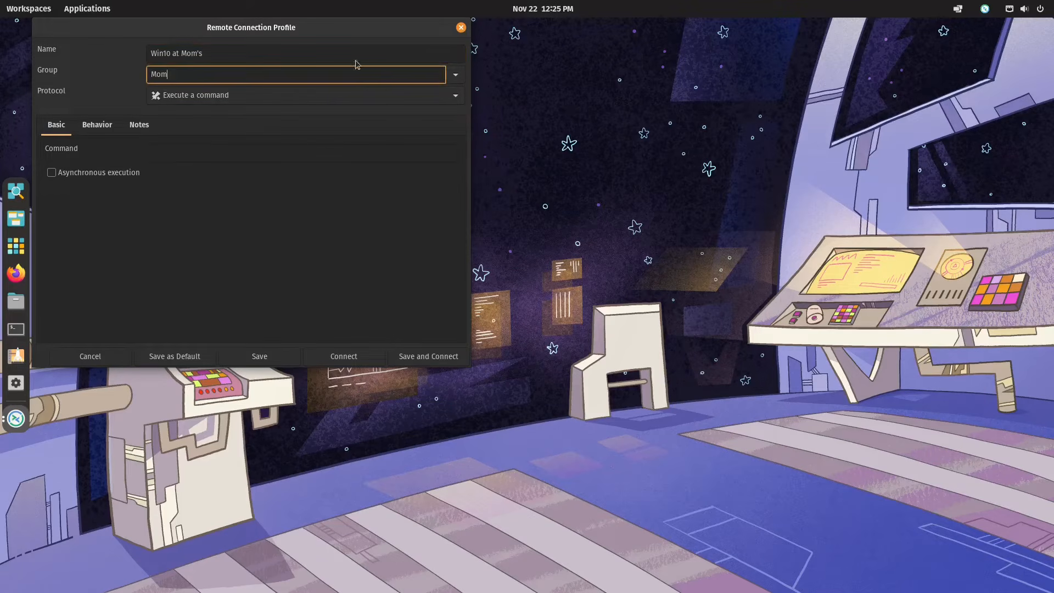
pyautogui.click(460, 81)
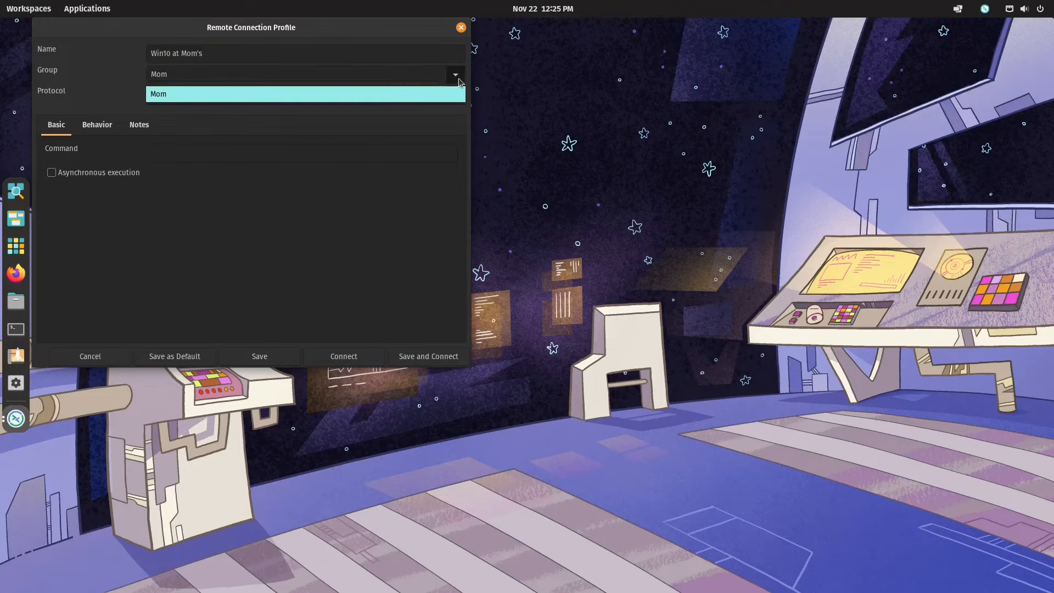
pyautogui.click(371, 101)
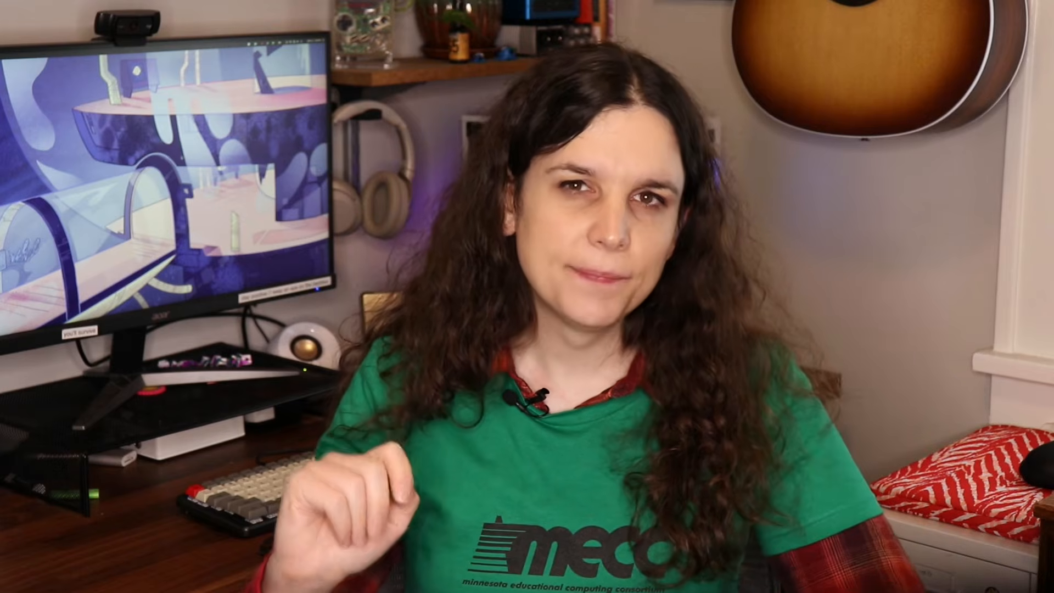